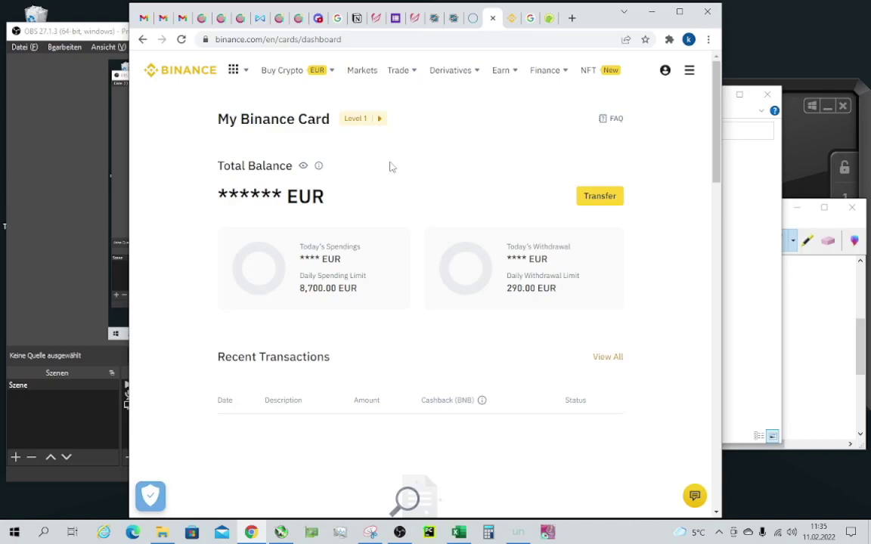
Open the Card Level table and highlight Level 2's monthly limit and 2% cashback rate.
click(380, 121)
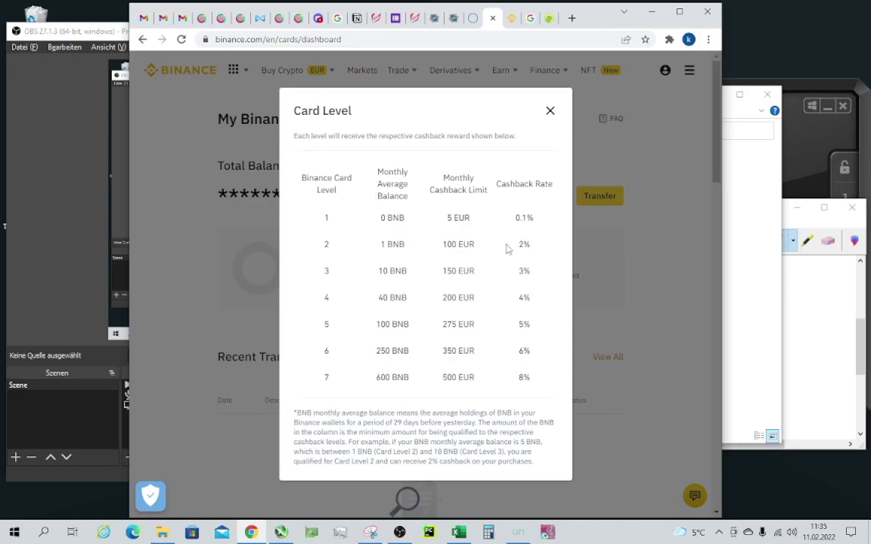
drag(474, 245, 463, 244)
click(434, 249)
double_click(468, 245)
click(514, 245)
double_click(524, 244)
Highlight Level 1's 0.1% cashback and Level 2's 1 BNB requirement, then close the table.
drag(516, 218, 534, 220)
click(508, 229)
drag(377, 244, 407, 246)
drag(518, 244, 536, 251)
click(189, 156)
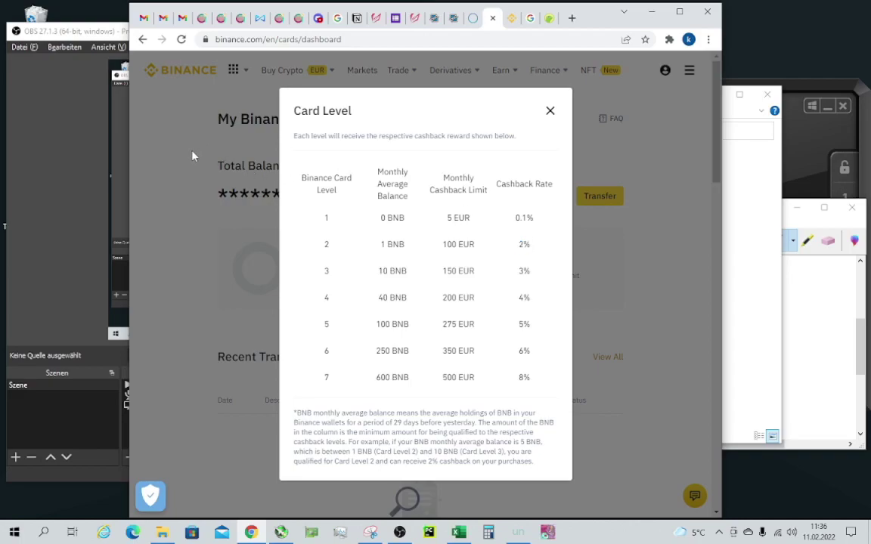
click(551, 111)
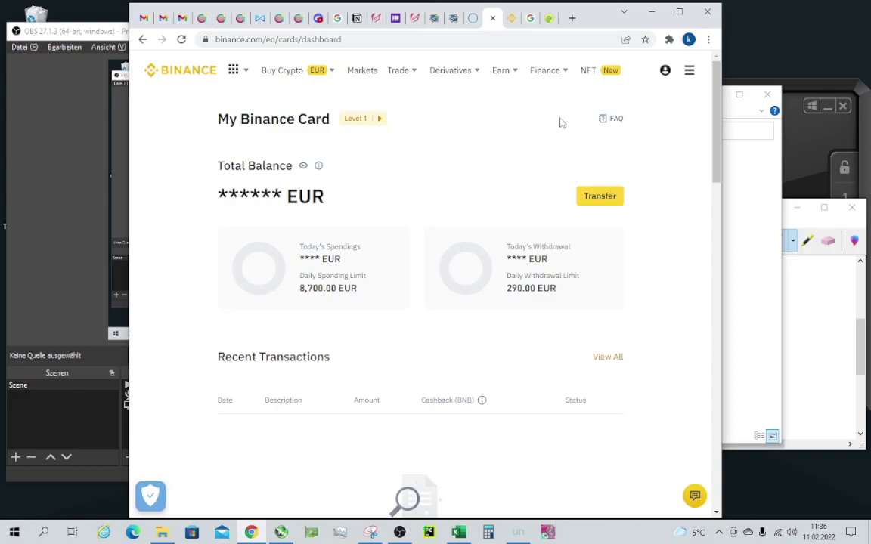
click(666, 73)
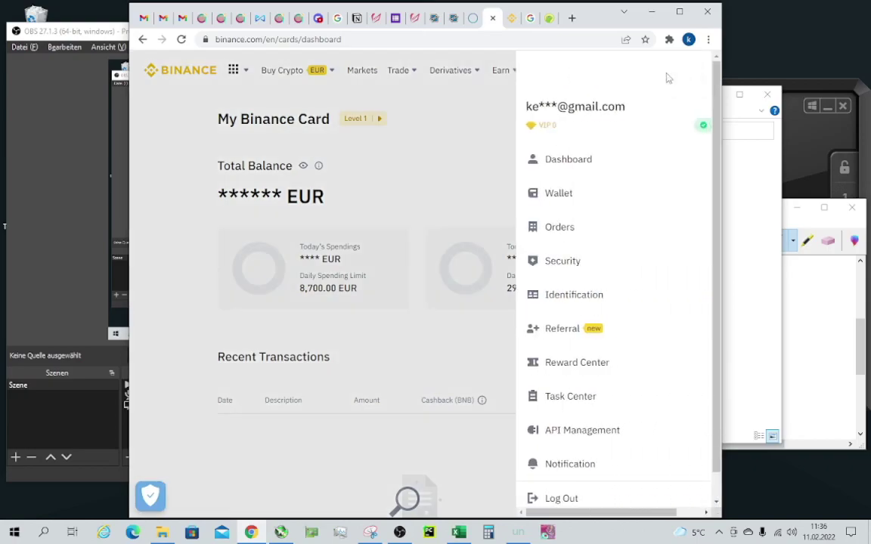
click(452, 182)
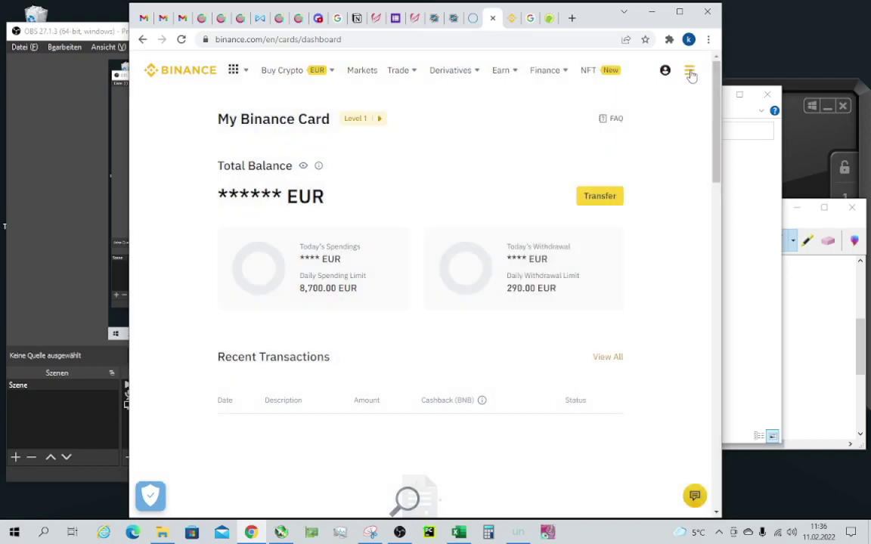
click(689, 72)
click(484, 146)
click(666, 72)
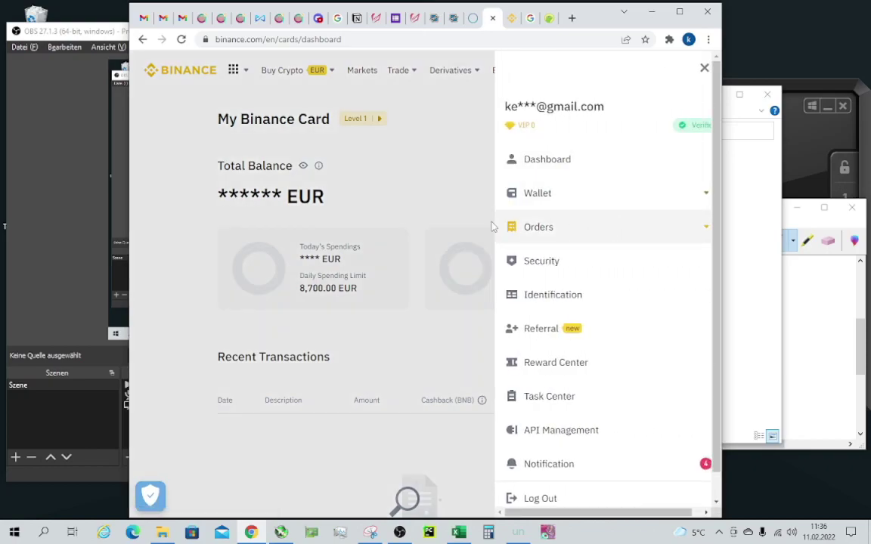
click(436, 201)
mouse_move(512, 18)
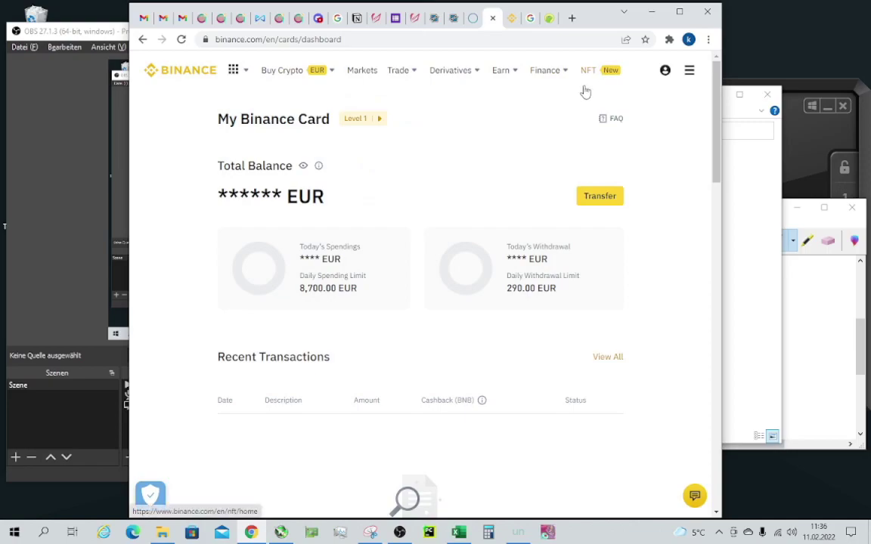
Maximize the browser and scroll the Fiat and Spot wallet down to the 15,000 SLP holding.
click(505, 17)
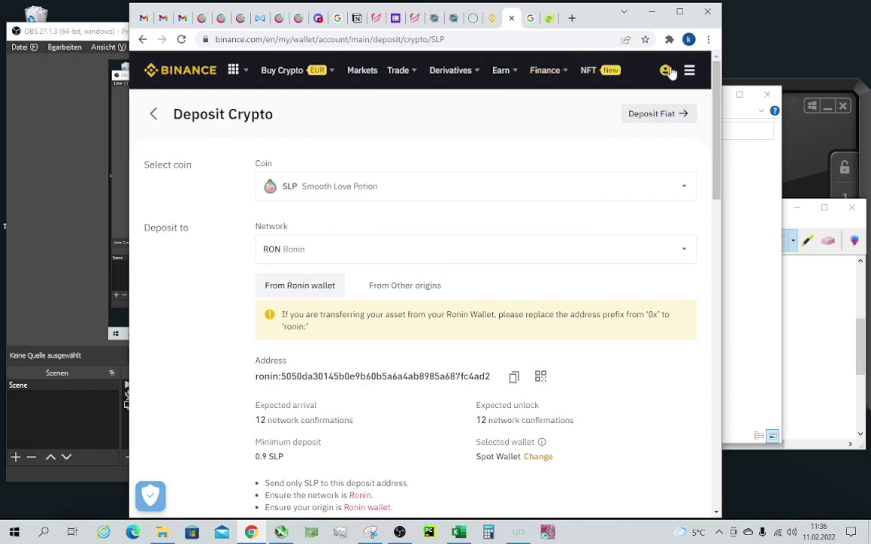
drag(720, 89, 828, 88)
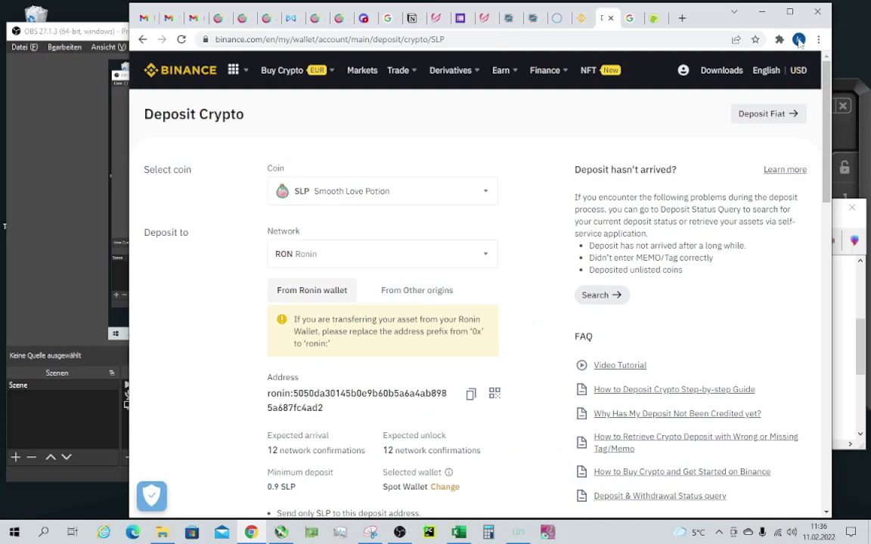
double_click(711, 11)
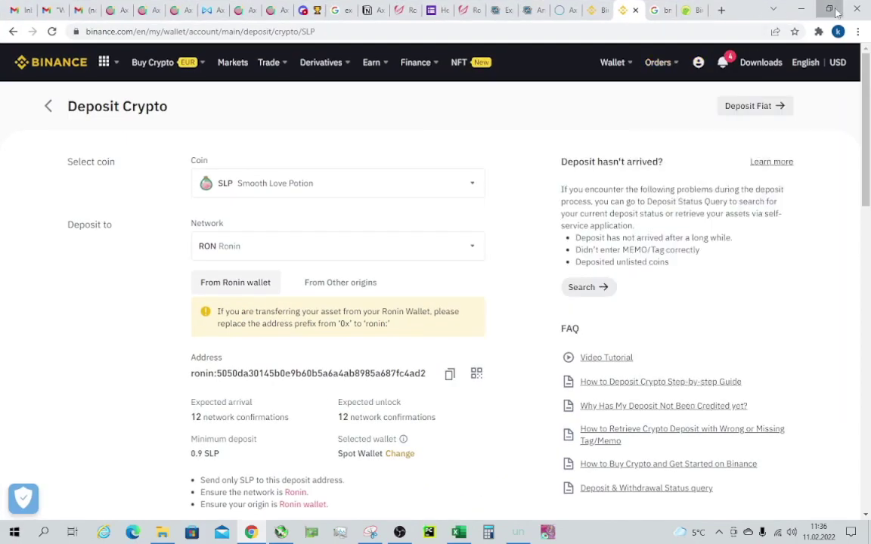
double_click(752, 10)
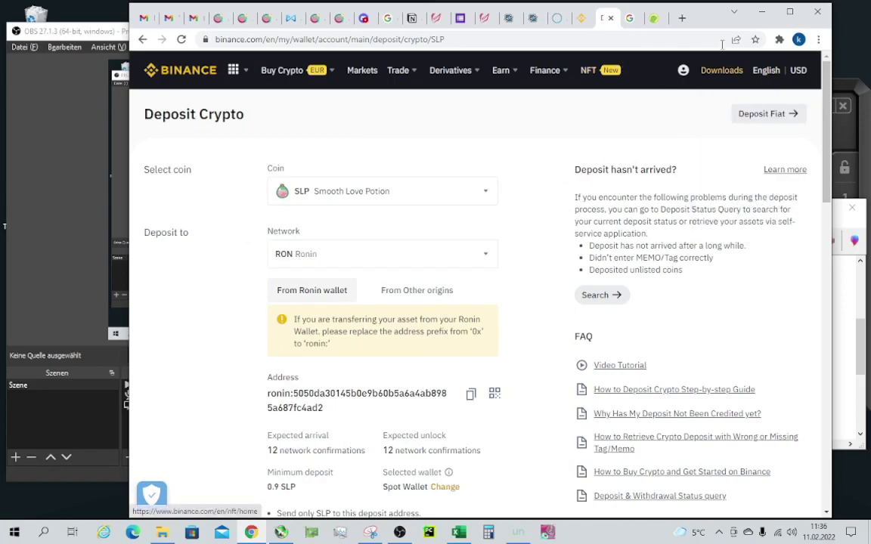
double_click(707, 11)
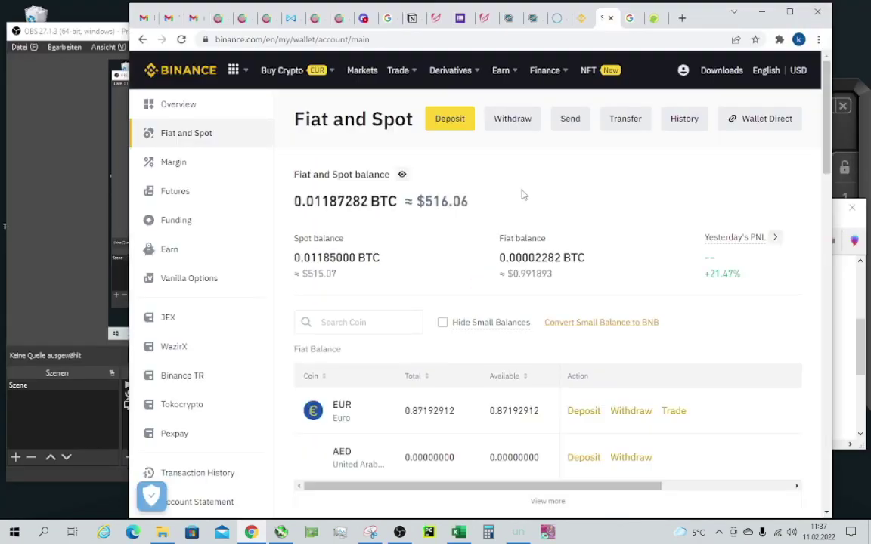
scroll(537, 257, down, 2)
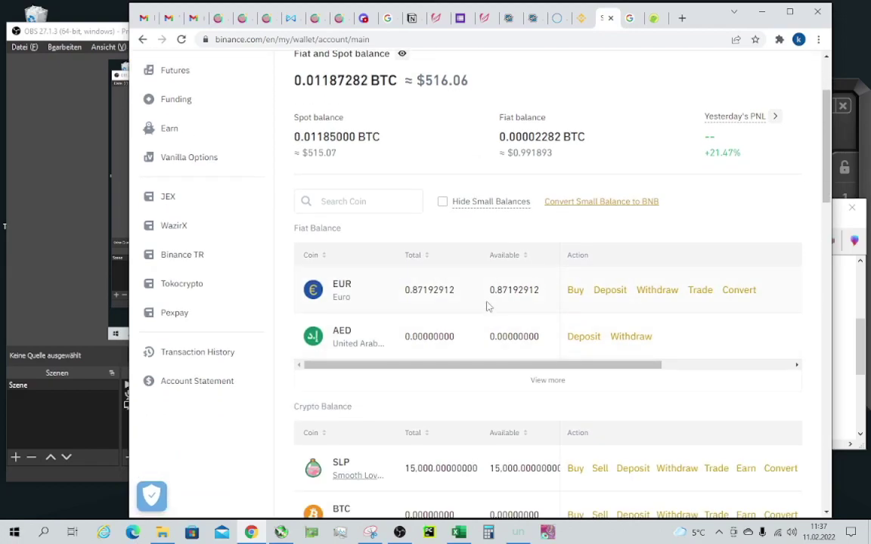
scroll(453, 348, down, 1)
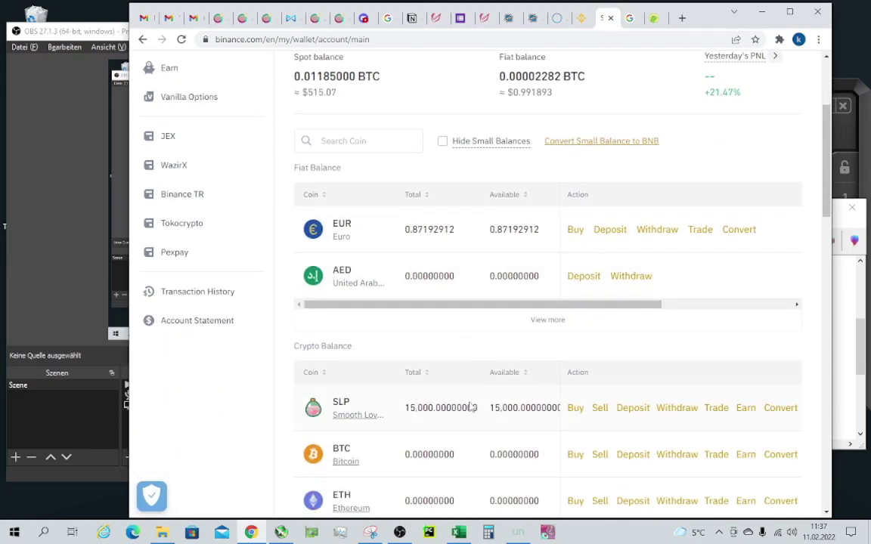
Convert from SLP to BNB, entering 1 as the BNB amount to receive.
click(780, 408)
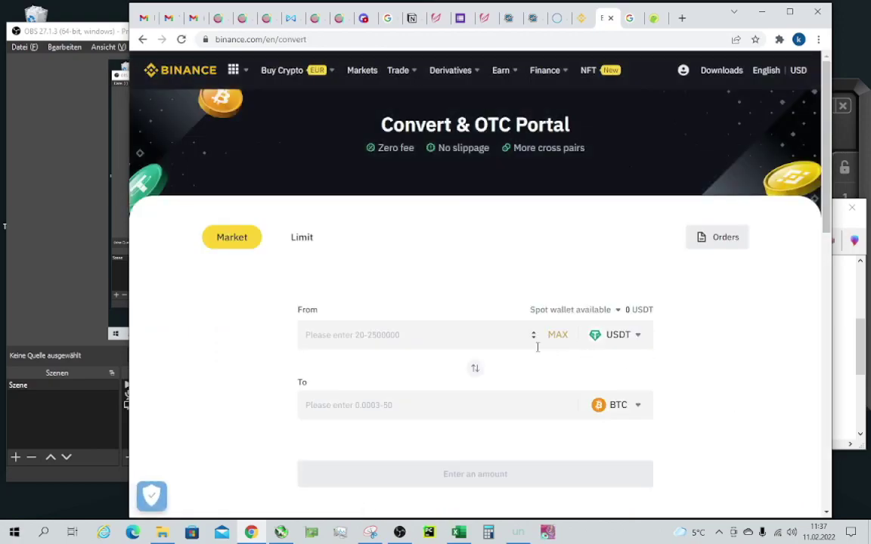
click(640, 341)
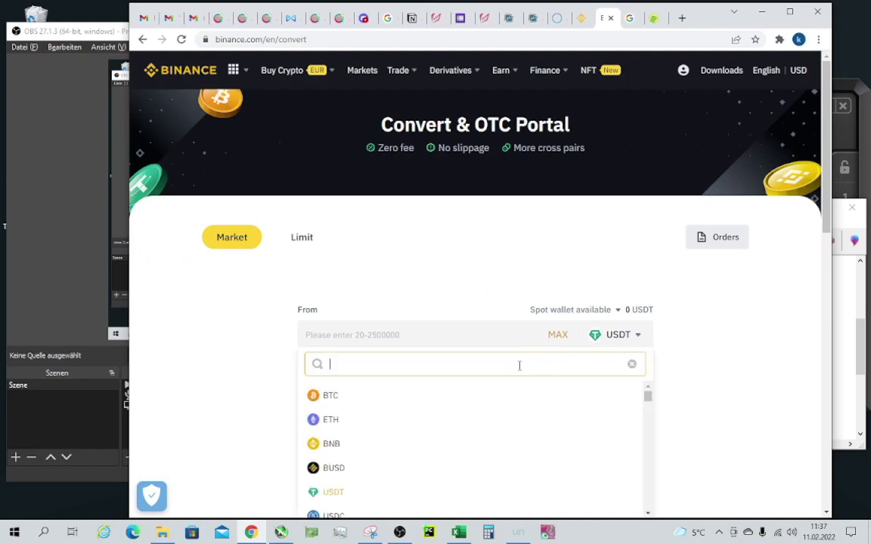
text(slp)
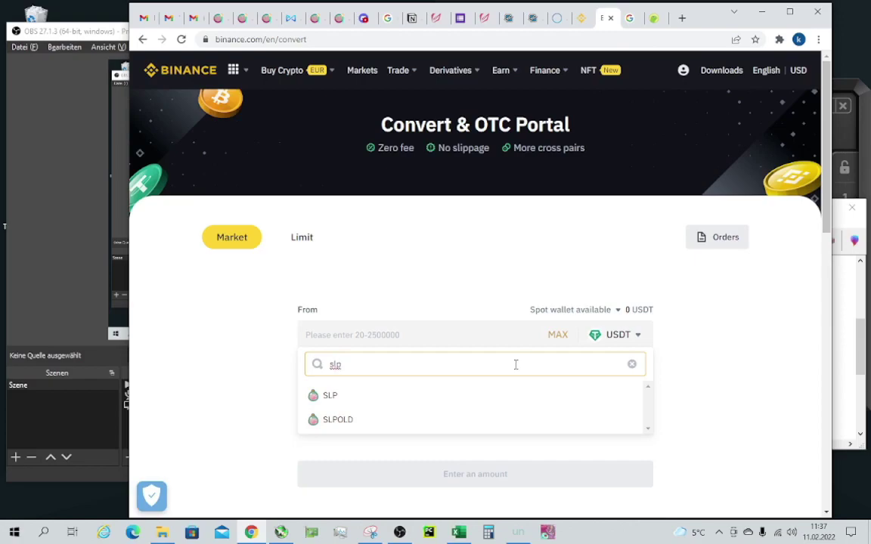
click(440, 395)
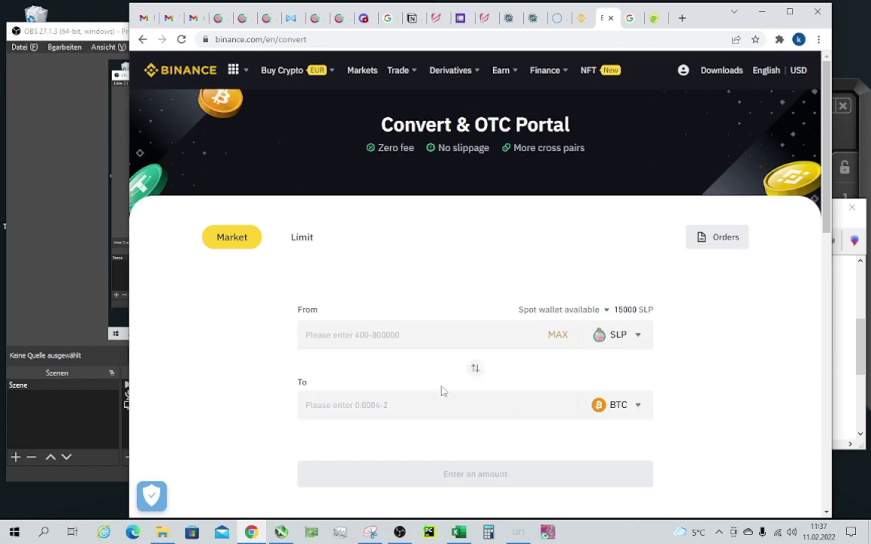
click(630, 408)
click(395, 319)
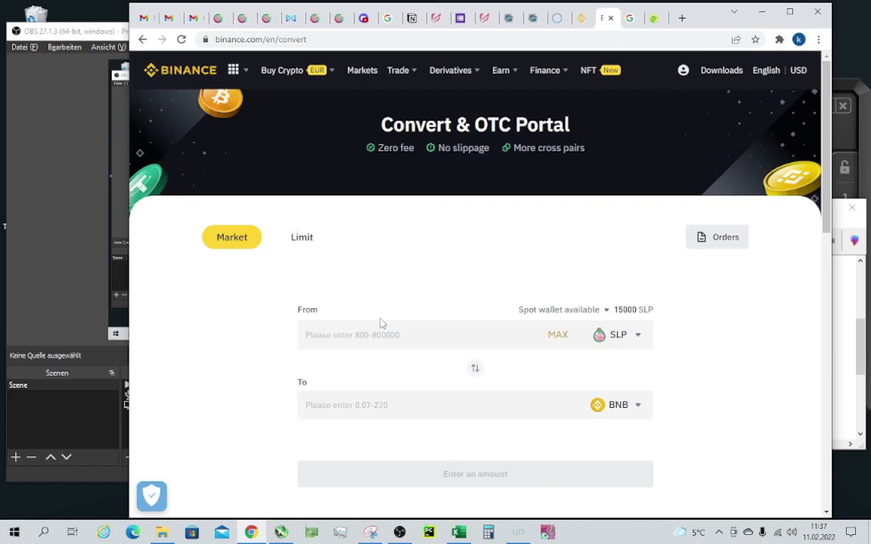
click(397, 399)
text(1)
click(719, 392)
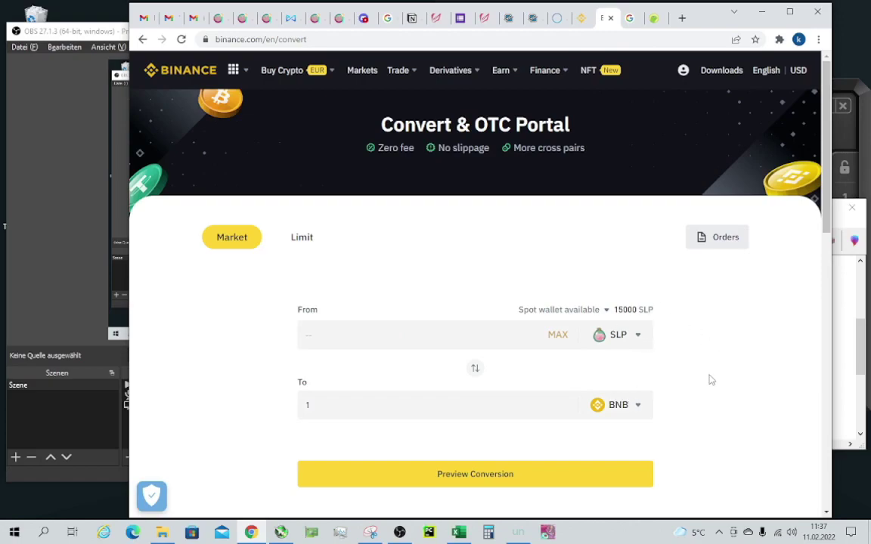
Preview and confirm converting 12,077.29 SLP into 1 BNB, then view it in Convert History.
click(524, 475)
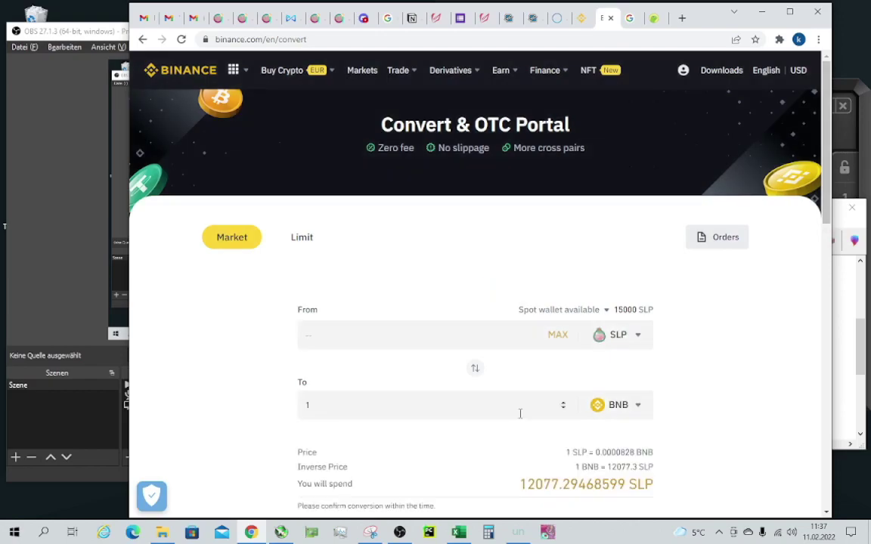
scroll(657, 404, down, 2)
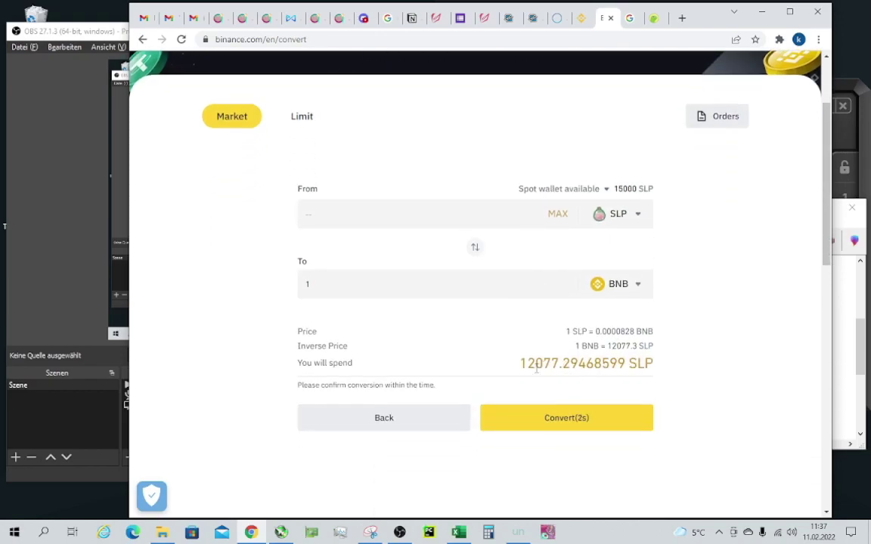
click(580, 417)
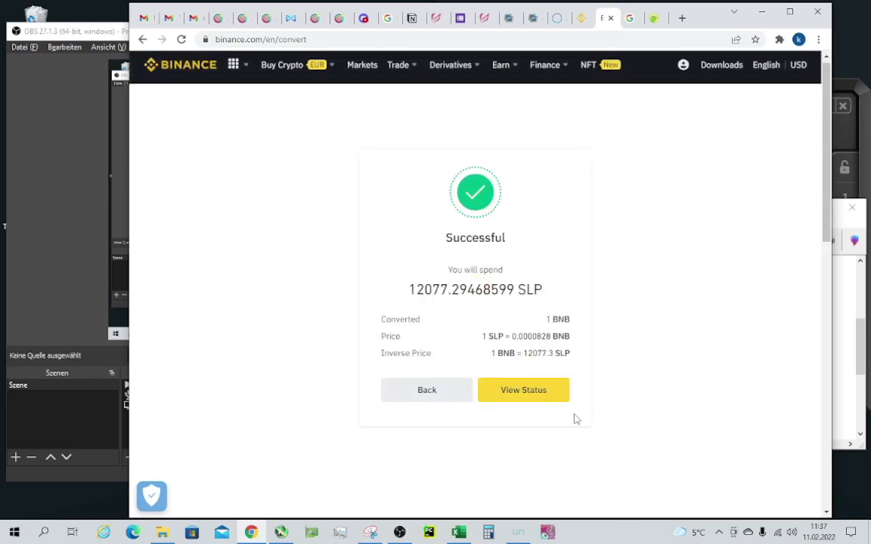
click(524, 394)
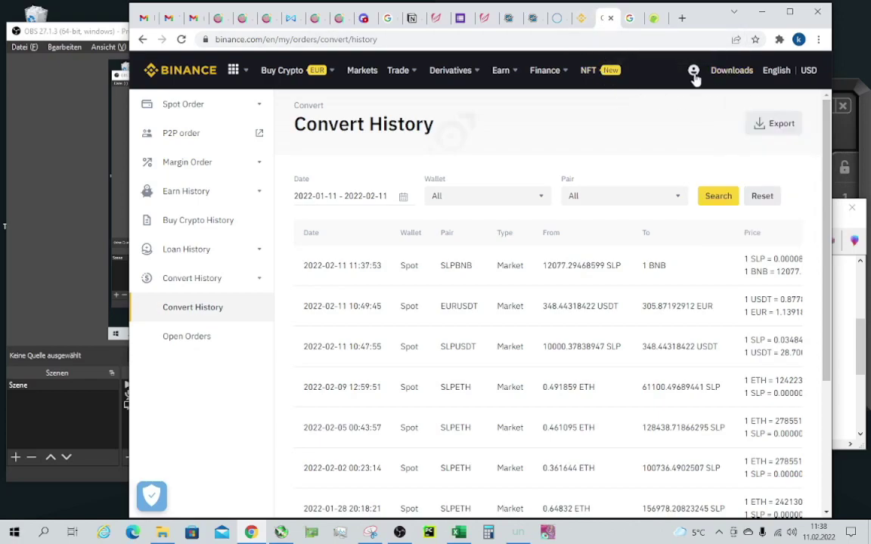
Maximize the browser, scroll to Crypto Balance, and highlight the 1 BNB total.
click(790, 13)
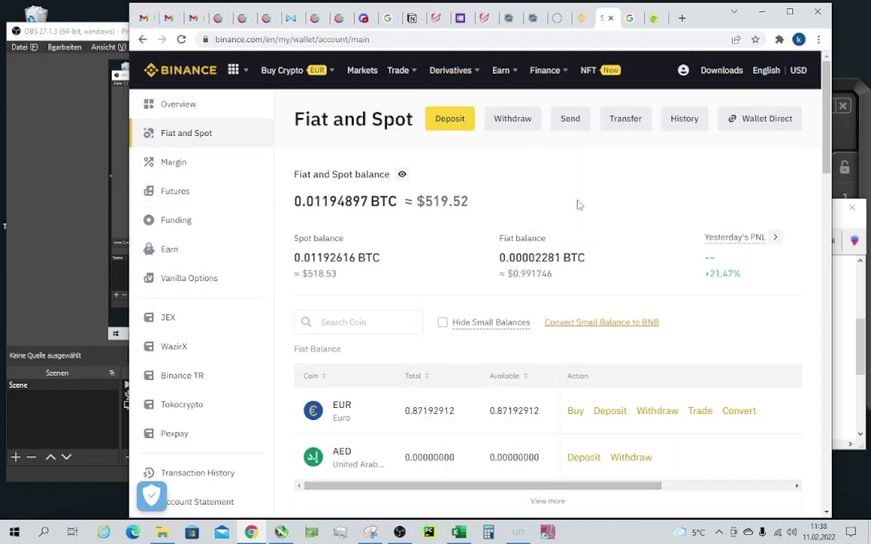
scroll(560, 205, down, 1)
scroll(528, 189, down, 3)
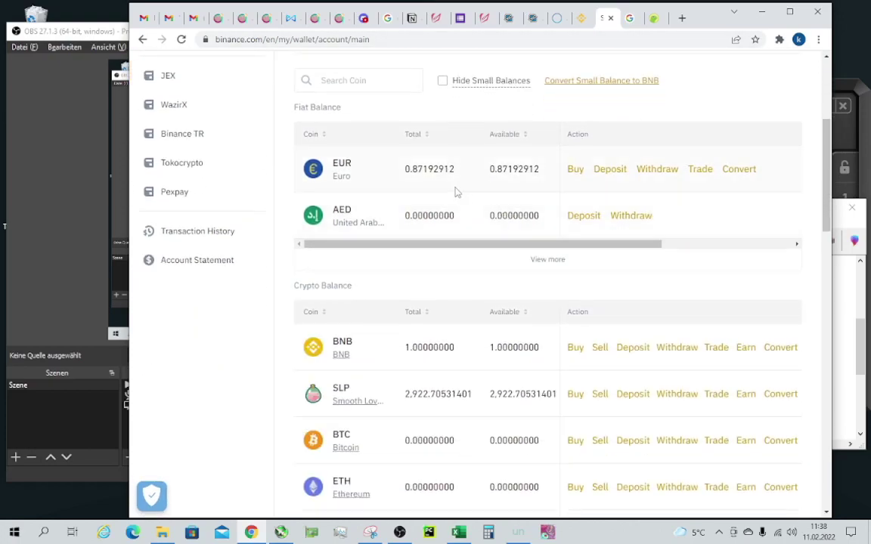
drag(406, 347, 429, 348)
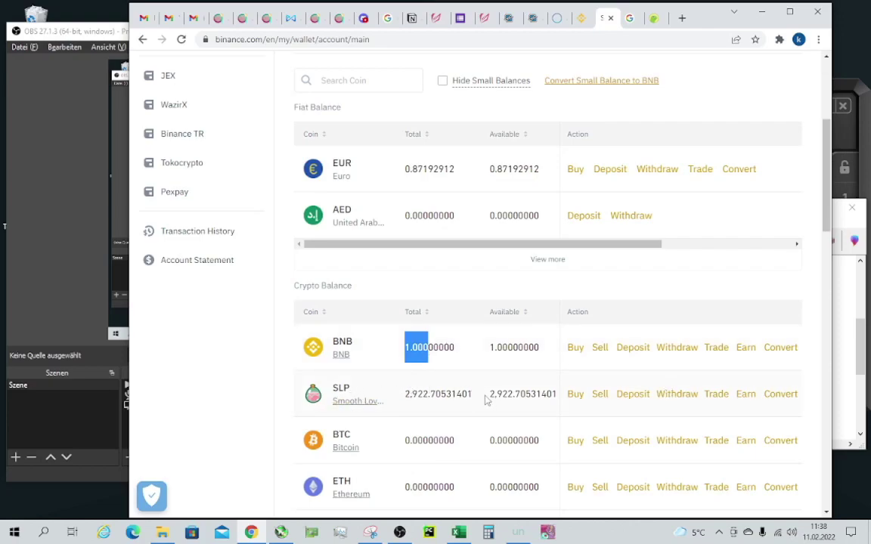
Set the converter to go from SLP to USDT.
click(782, 396)
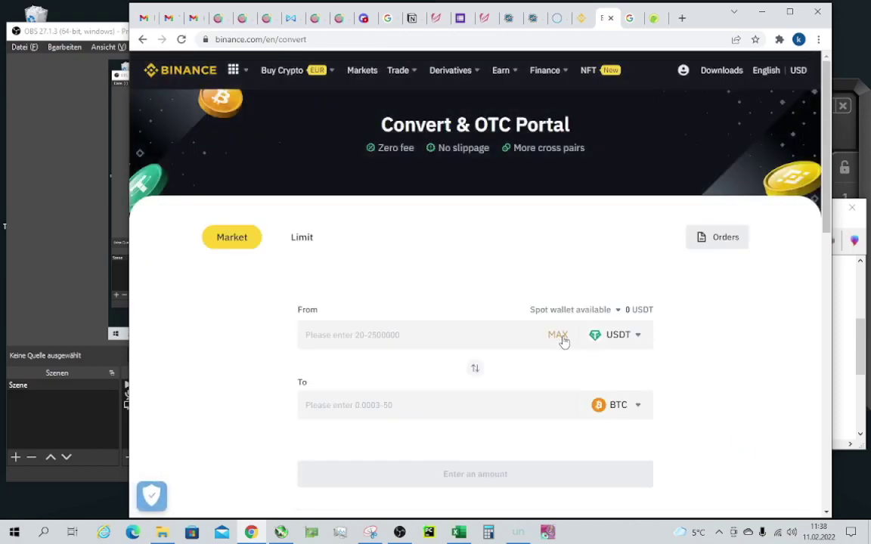
click(632, 341)
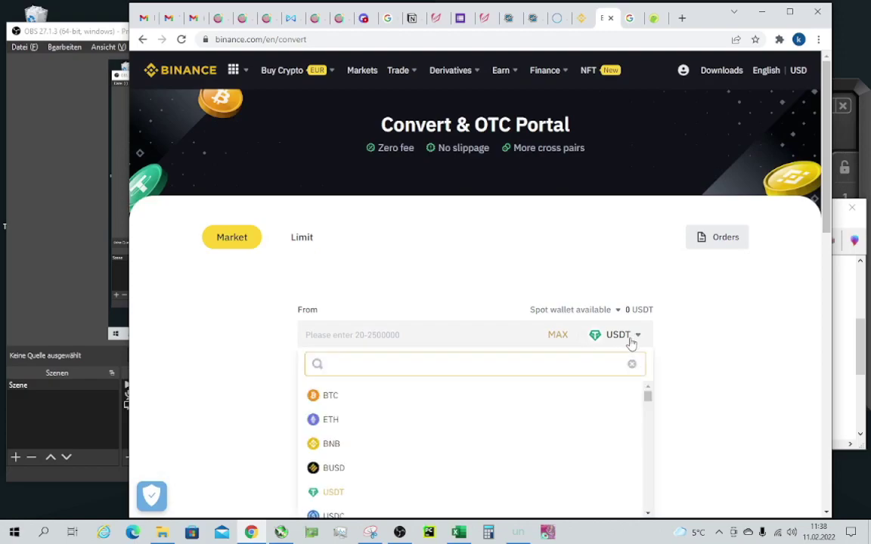
text(slp)
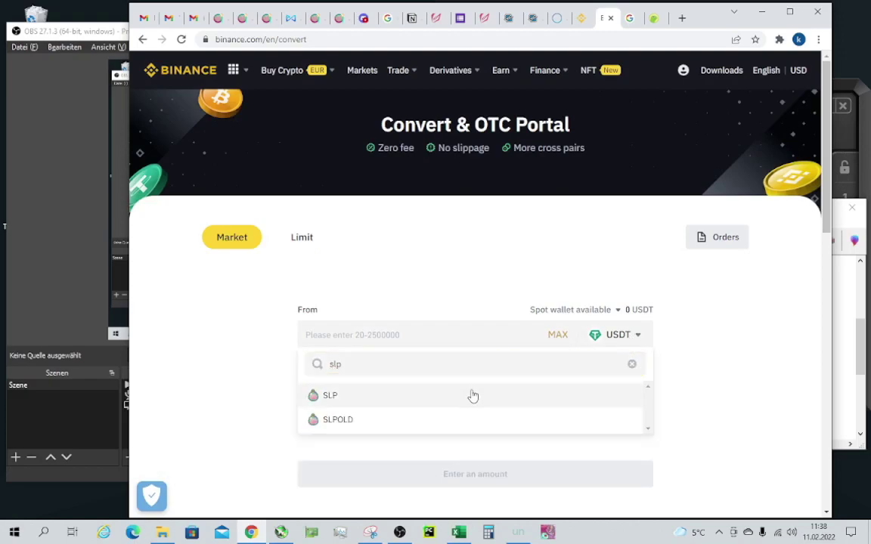
click(473, 396)
click(635, 406)
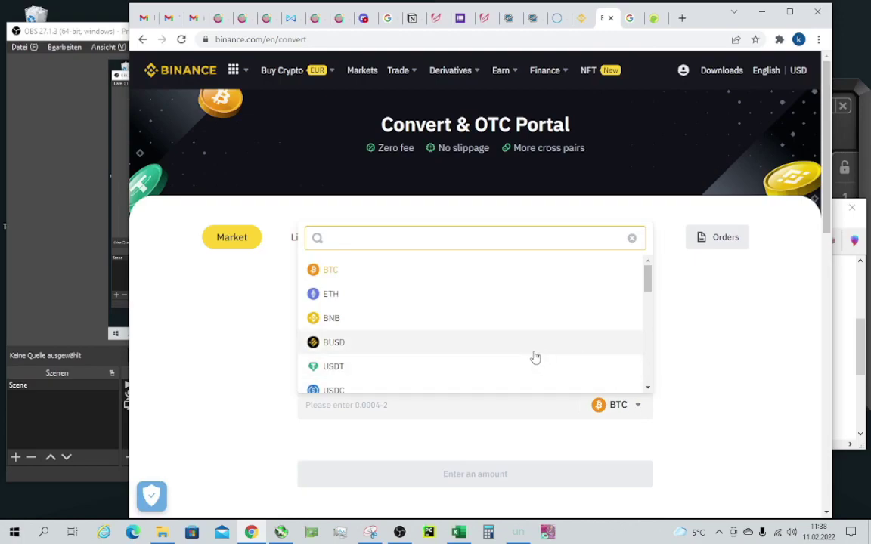
text(eur)
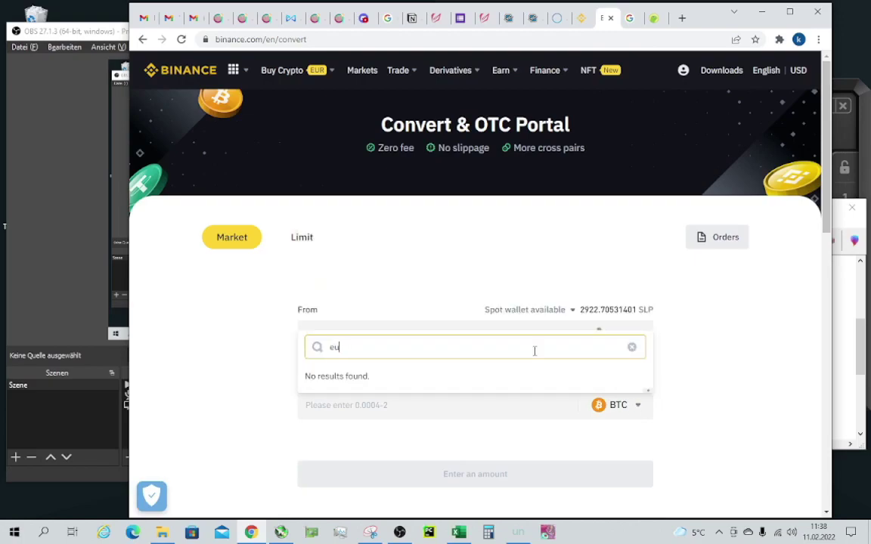
key(BackSpace)
key(BackSpace)
key(BackSpace)
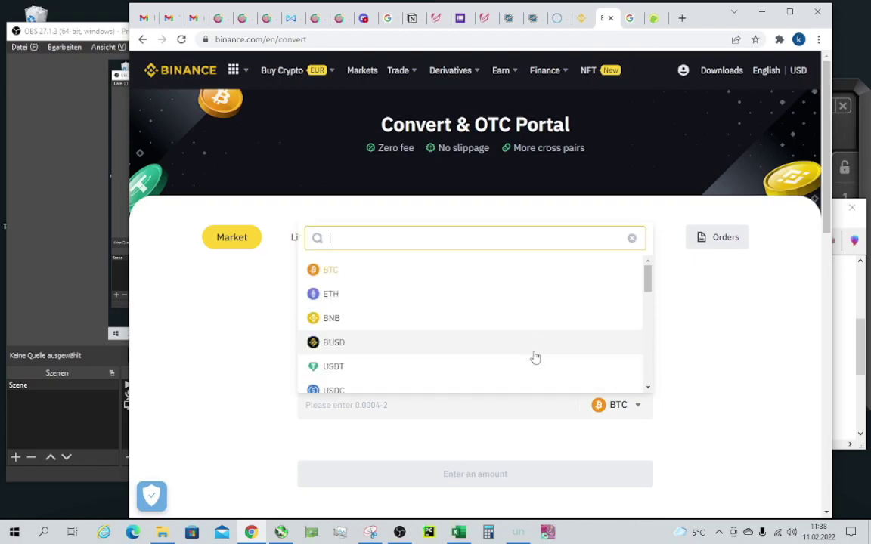
text(ud)
key(BackSpace)
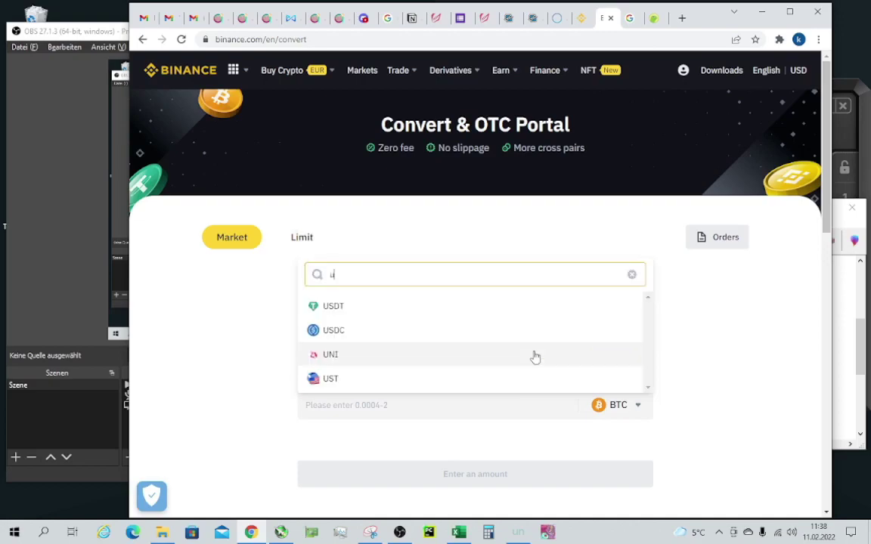
click(432, 308)
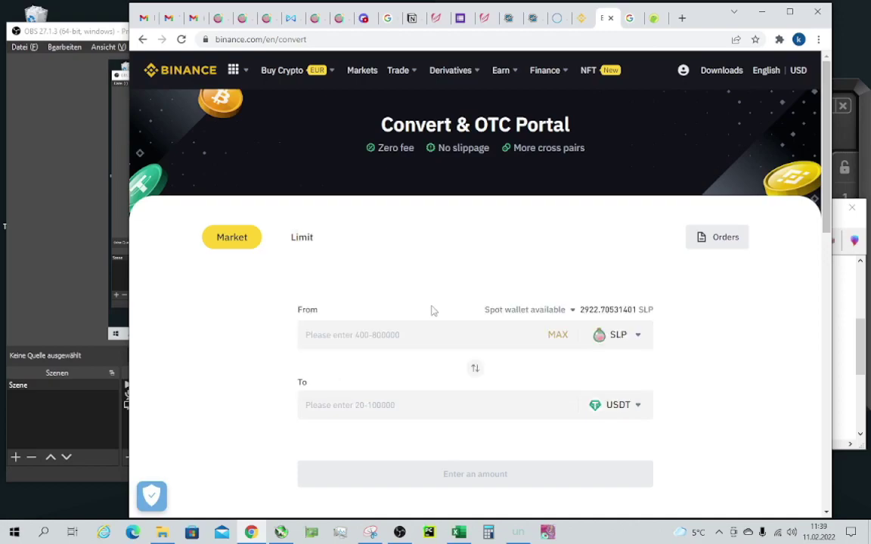
Convert the maximum 2,922.71 SLP balance into about 100.35 USDT.
click(558, 336)
click(521, 473)
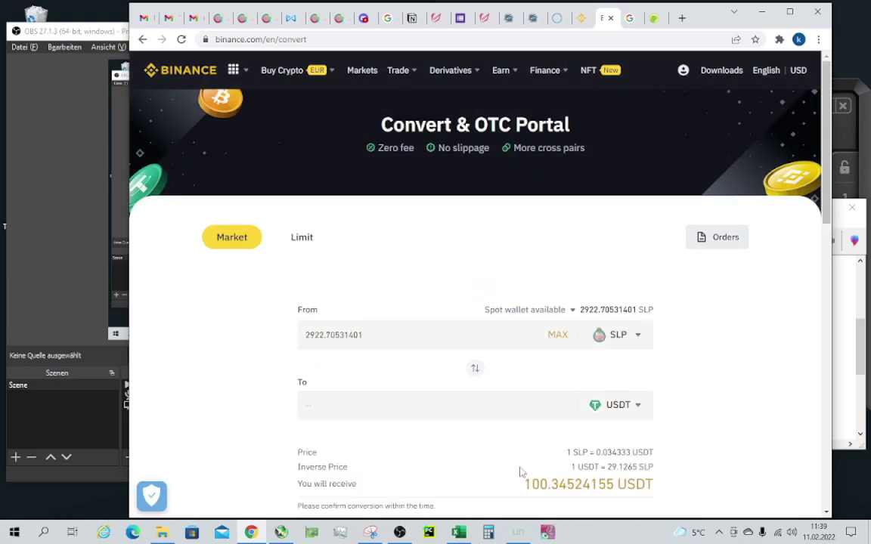
scroll(567, 431, down, 2)
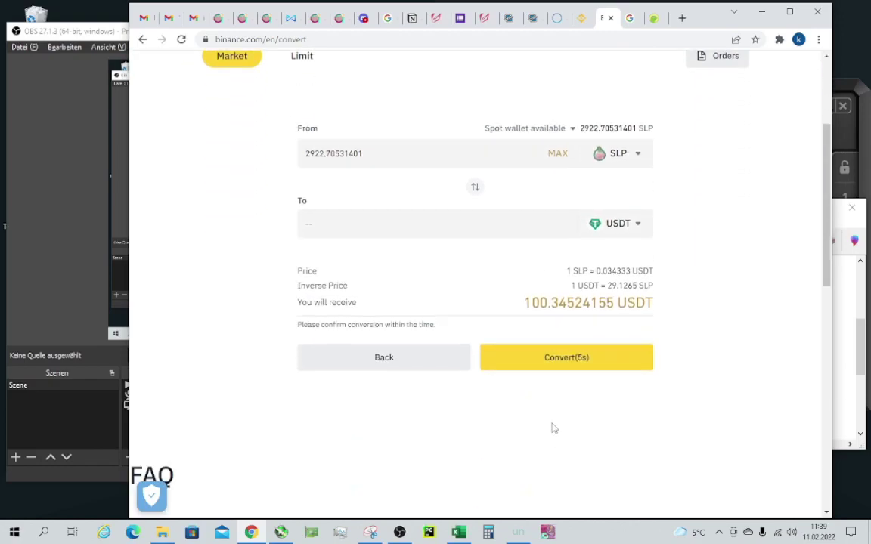
click(558, 358)
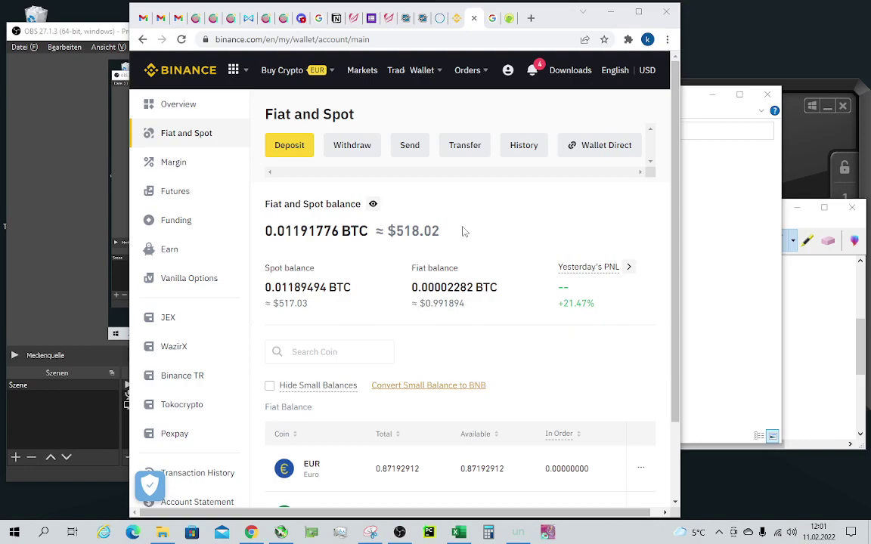
Scroll to Crypto Balance and highlight the 100.34524155 USDT total.
scroll(459, 241, down, 1)
scroll(457, 257, down, 2)
scroll(454, 273, down, 3)
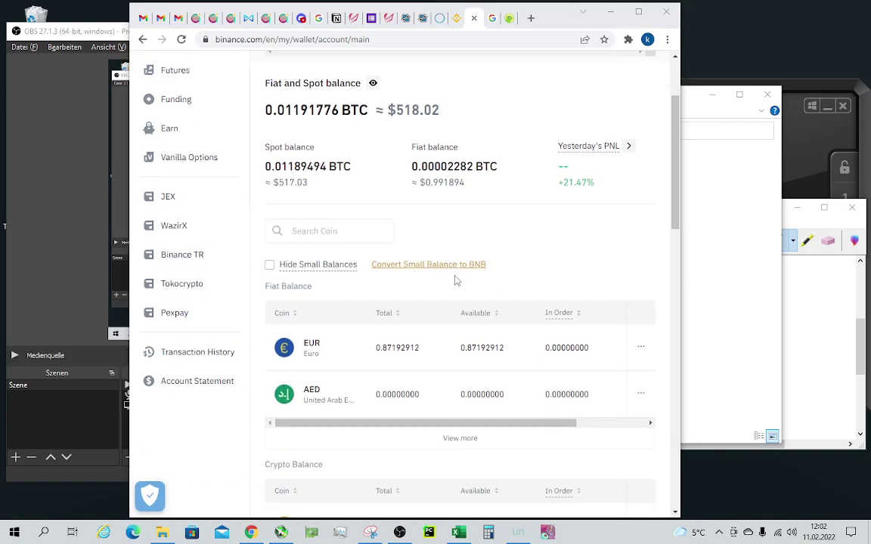
scroll(454, 278, up, 5)
scroll(452, 282, down, 2)
scroll(466, 307, down, 3)
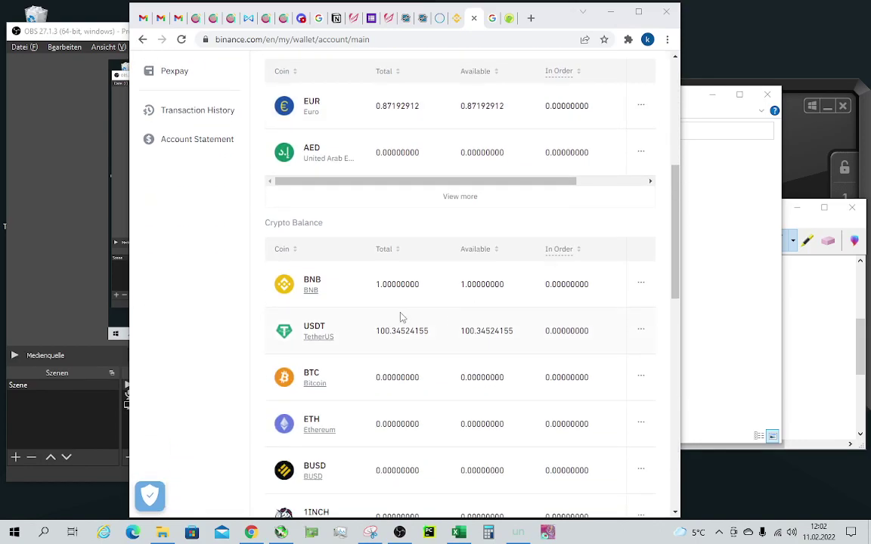
drag(379, 331, 400, 331)
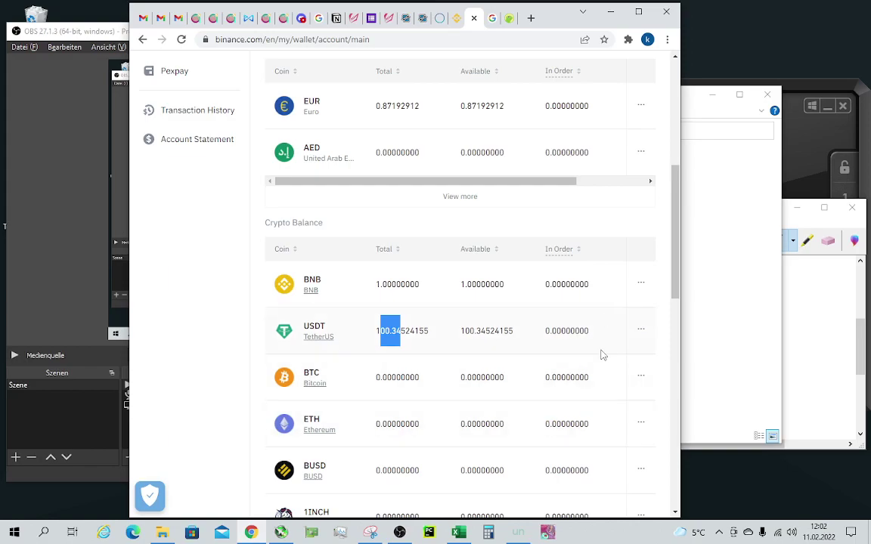
Open the converter from the USDT row's actions menu with USDT as the source.
scroll(595, 354, up, 3)
scroll(582, 392, up, 3)
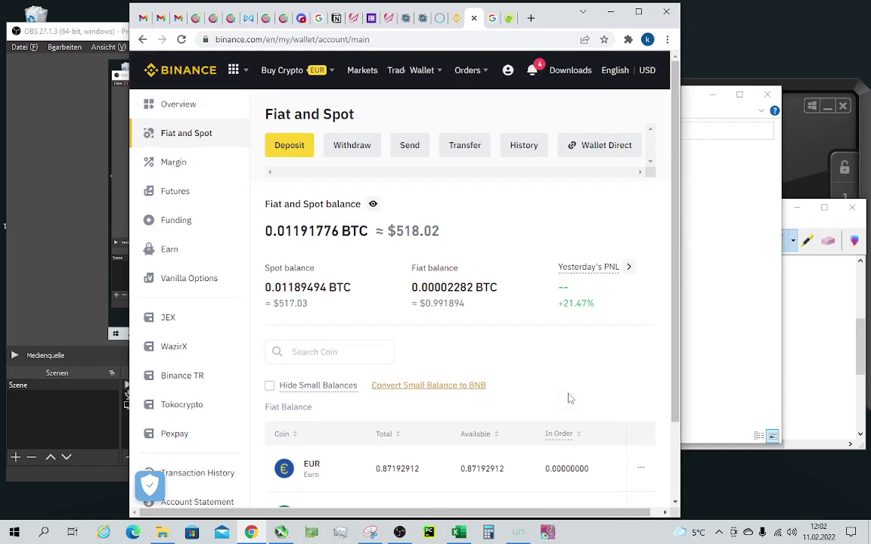
scroll(570, 399, down, 4)
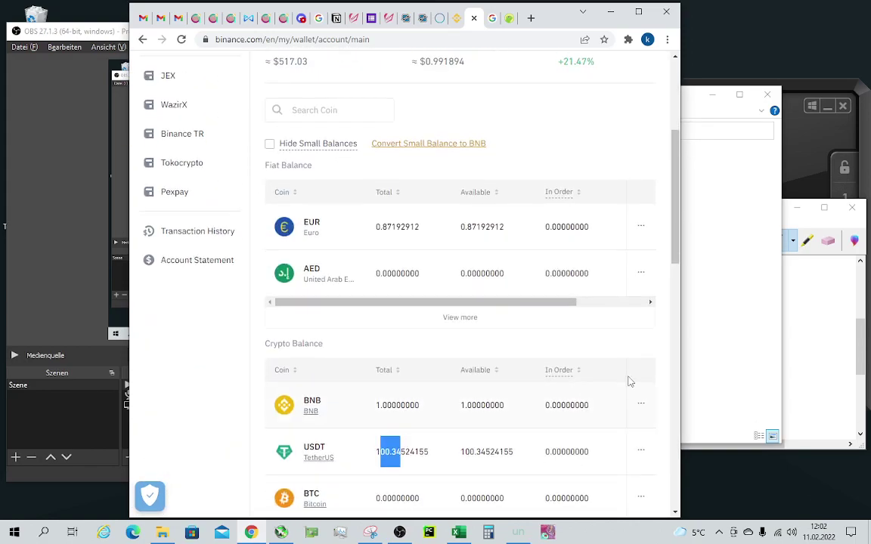
click(641, 453)
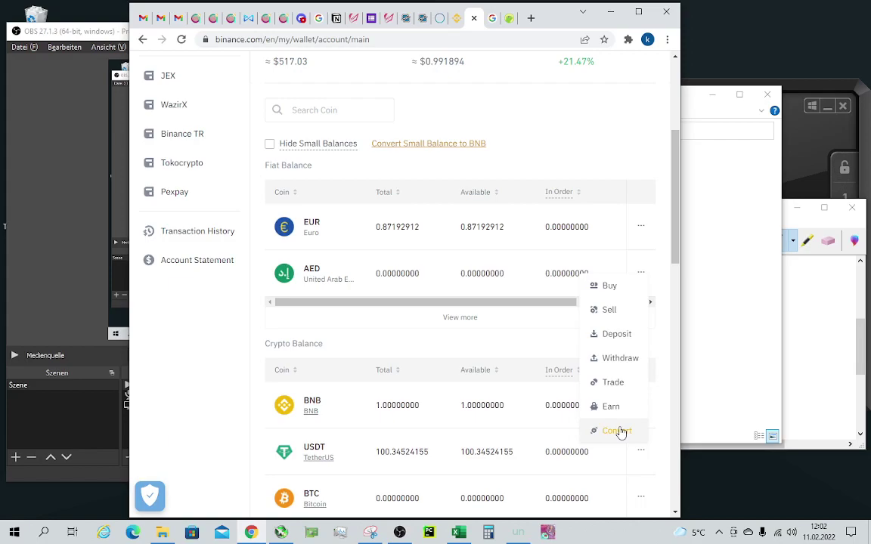
click(618, 431)
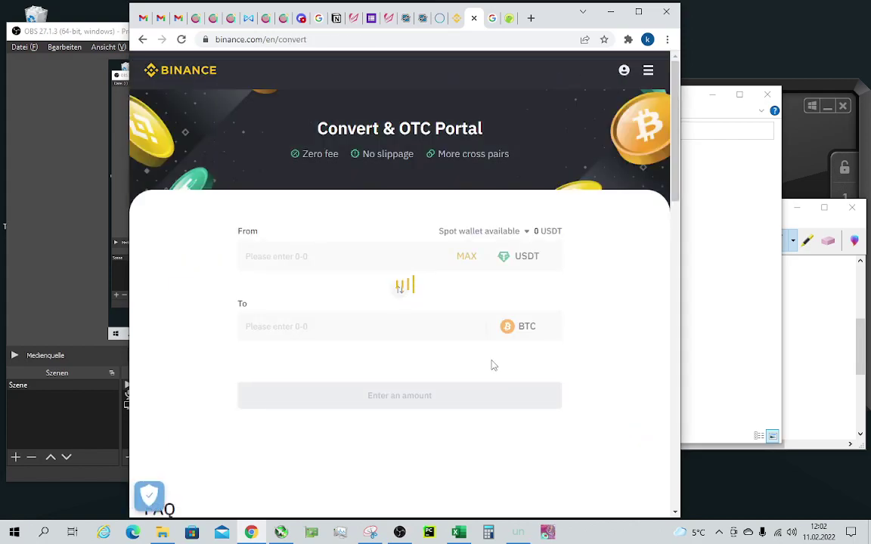
From the Binance Card dashboard, start a transfer and choose USDT as the coin.
click(457, 21)
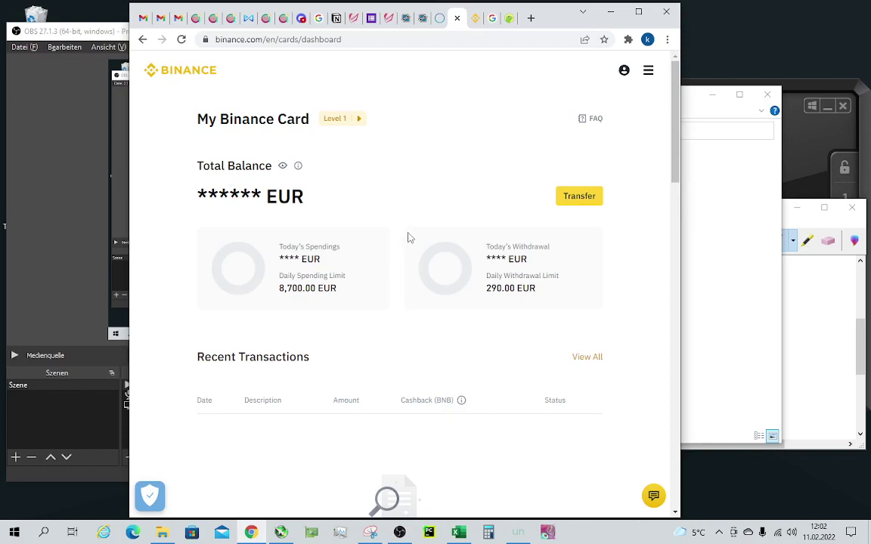
click(577, 199)
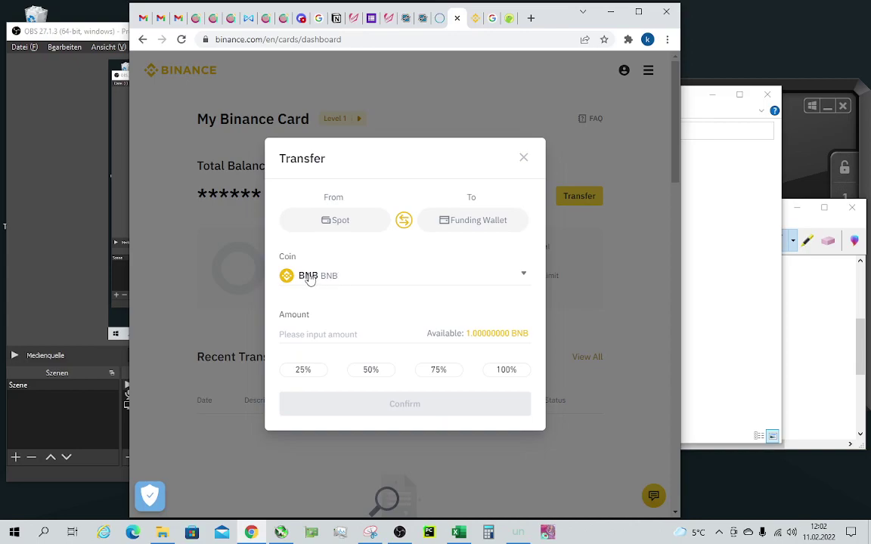
click(524, 276)
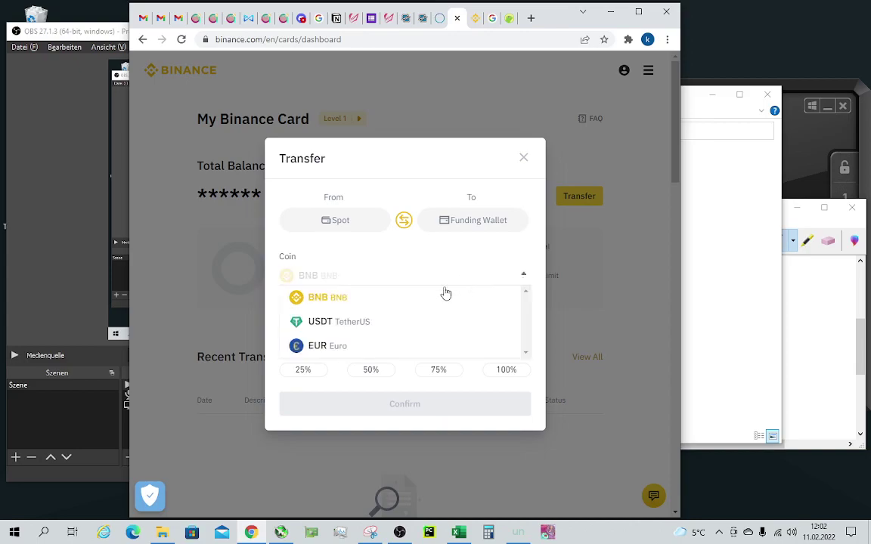
click(359, 323)
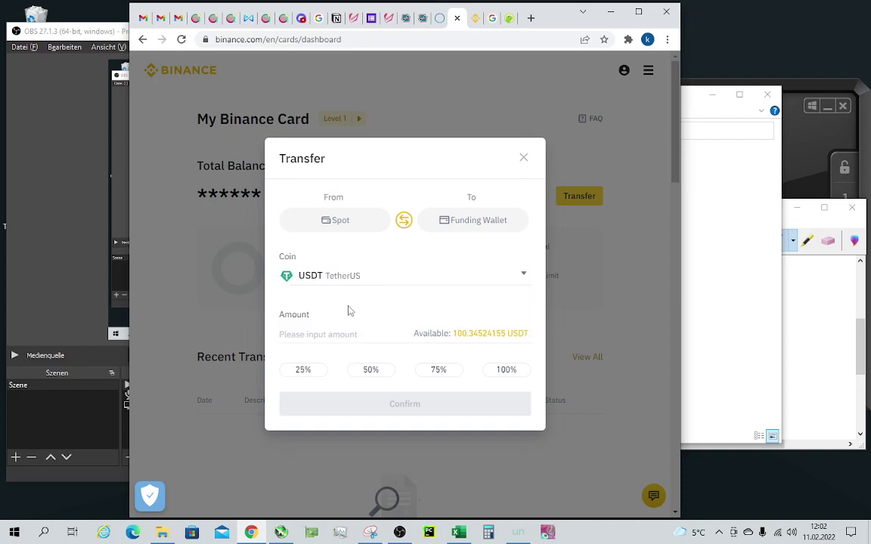
Enter 100 as the USDT transfer amount.
click(375, 335)
text(100)
click(406, 332)
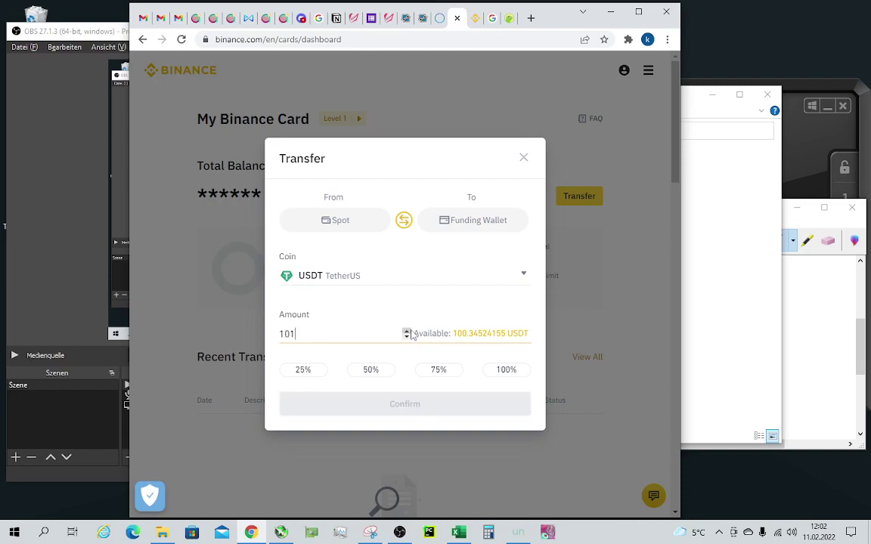
click(407, 336)
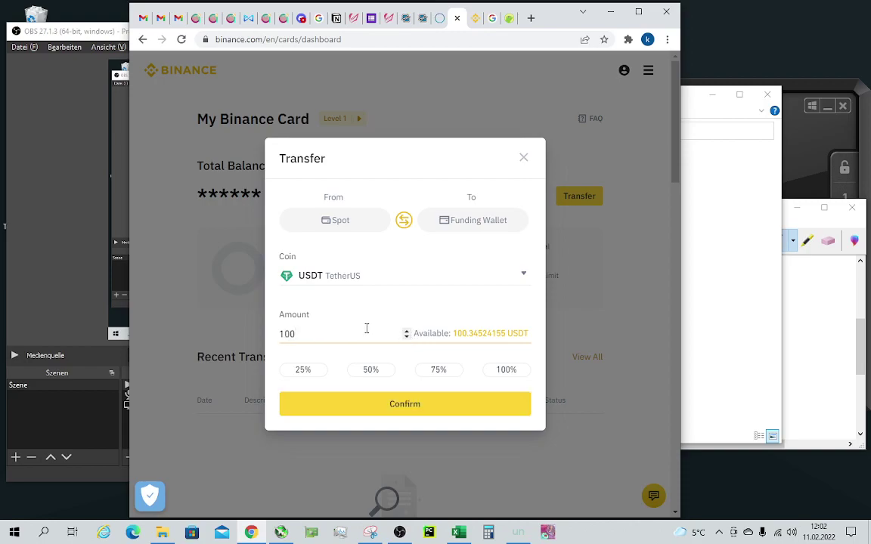
Fill the full 100.34524155 USDT via 100%, keep USDT selected, and confirm the transfer.
click(495, 371)
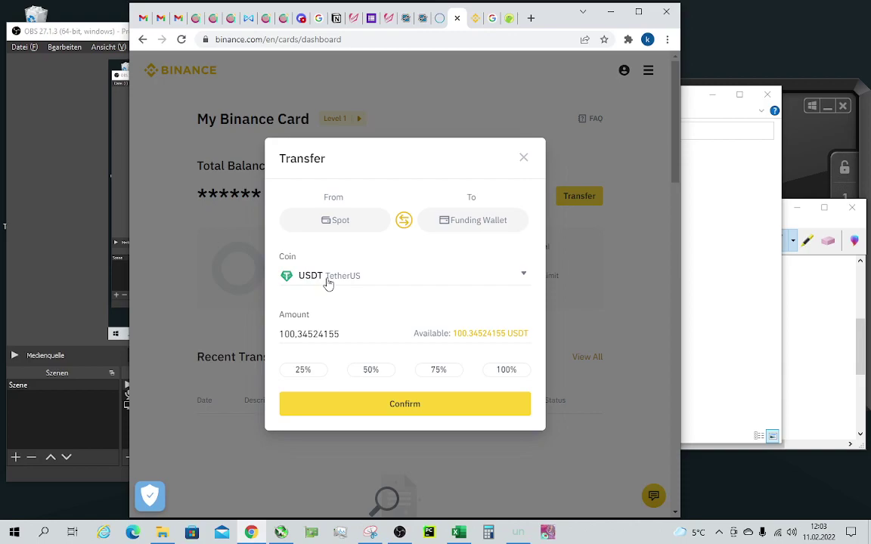
click(522, 277)
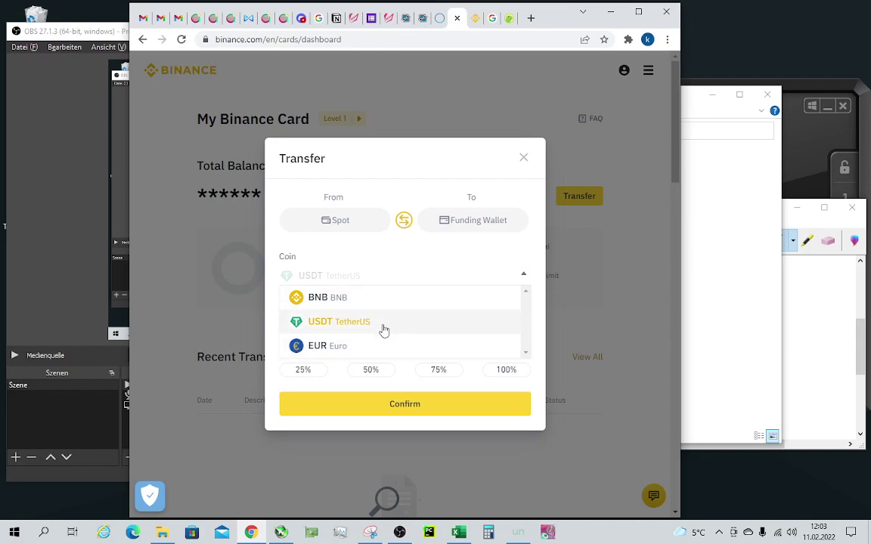
click(423, 257)
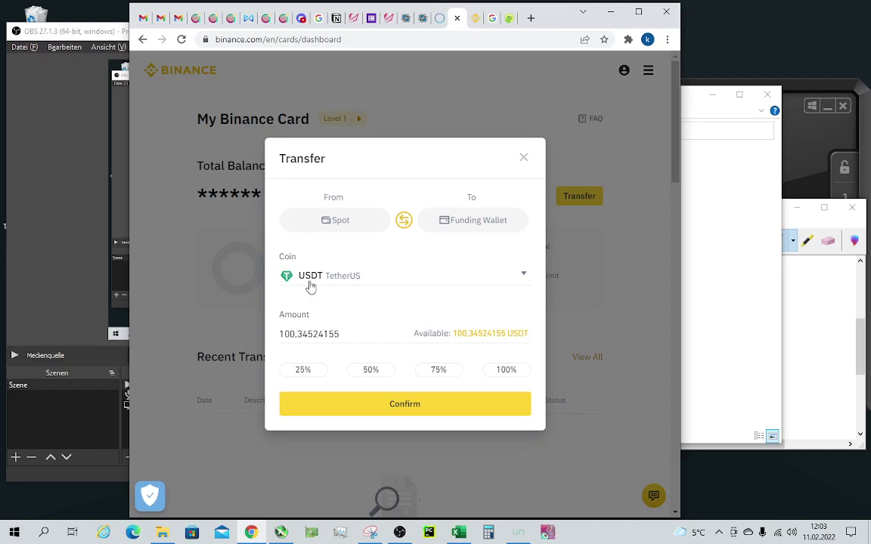
click(395, 409)
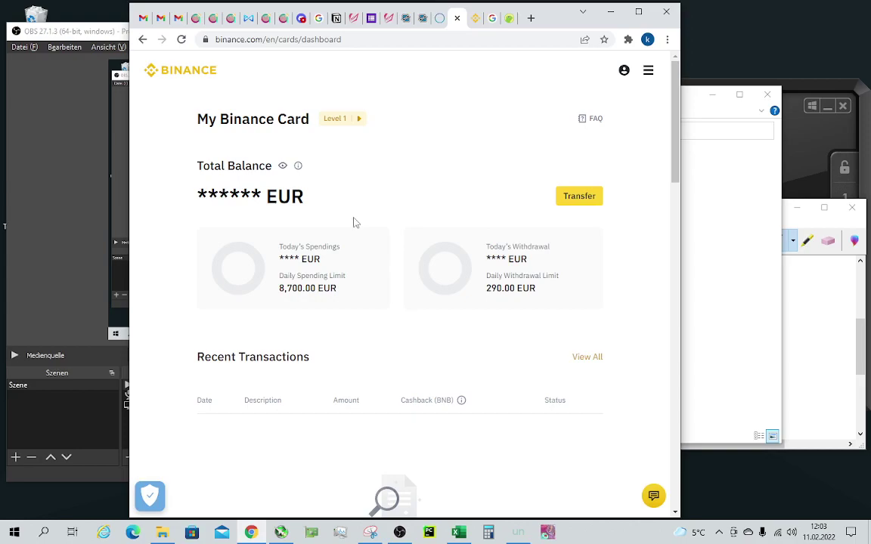
Unhide the card balances and highlight the 88.02 EUR total.
click(283, 167)
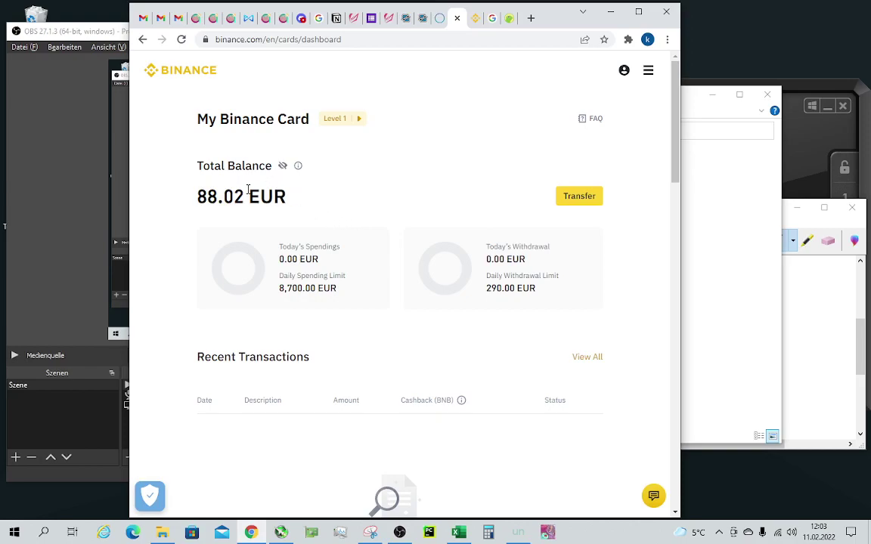
drag(204, 198, 310, 206)
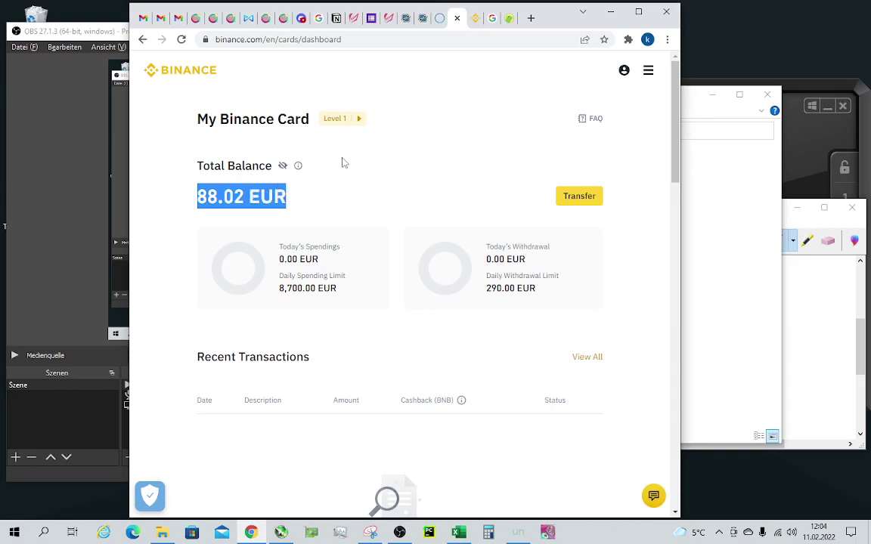
Fill a Funding Wallet to Spot transfer with the full 100.34524155 USDT balance, unconfirmed.
click(571, 197)
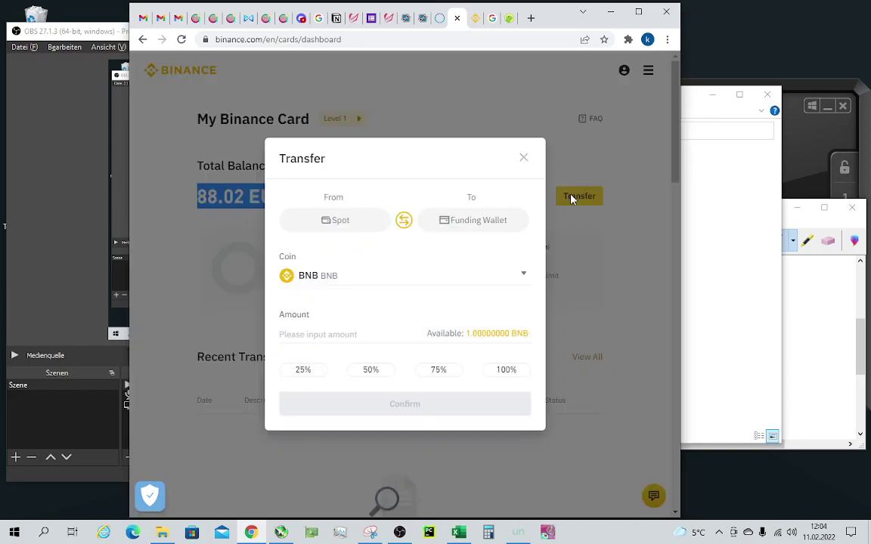
click(404, 220)
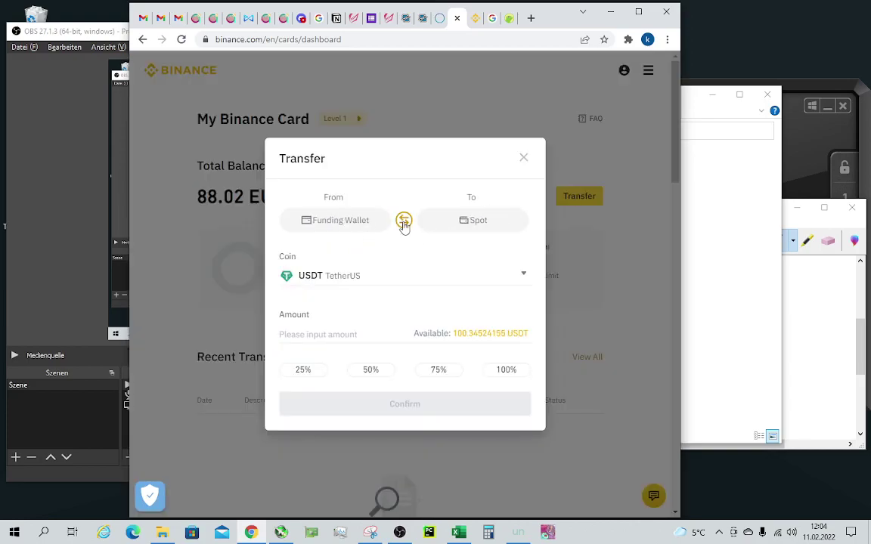
click(382, 281)
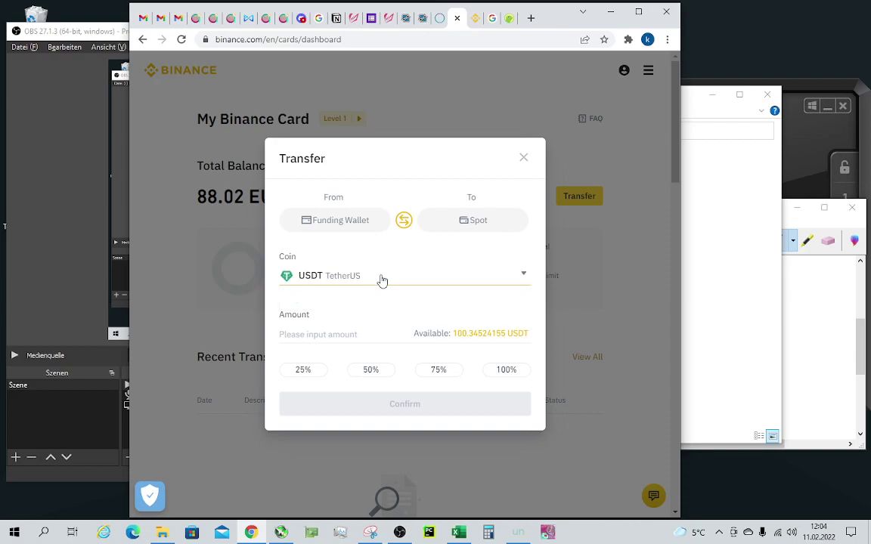
click(382, 281)
click(382, 280)
click(382, 281)
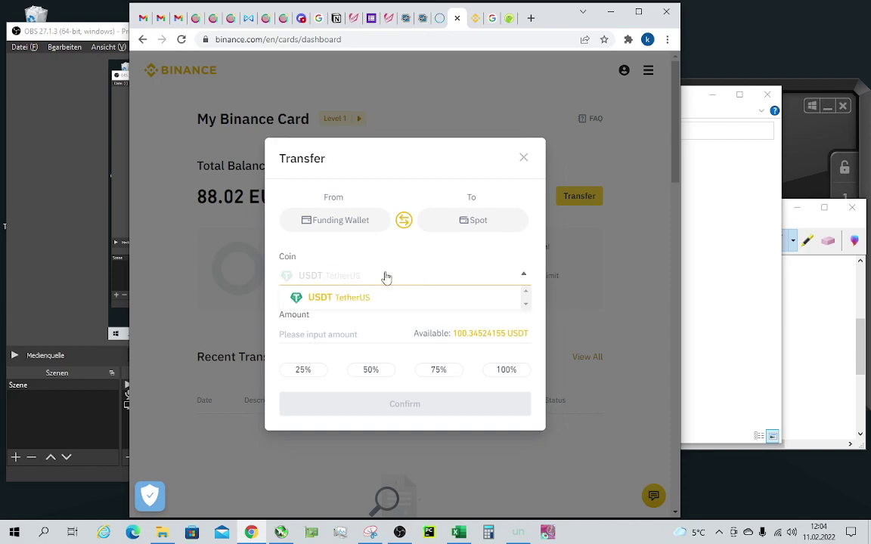
click(356, 333)
click(500, 373)
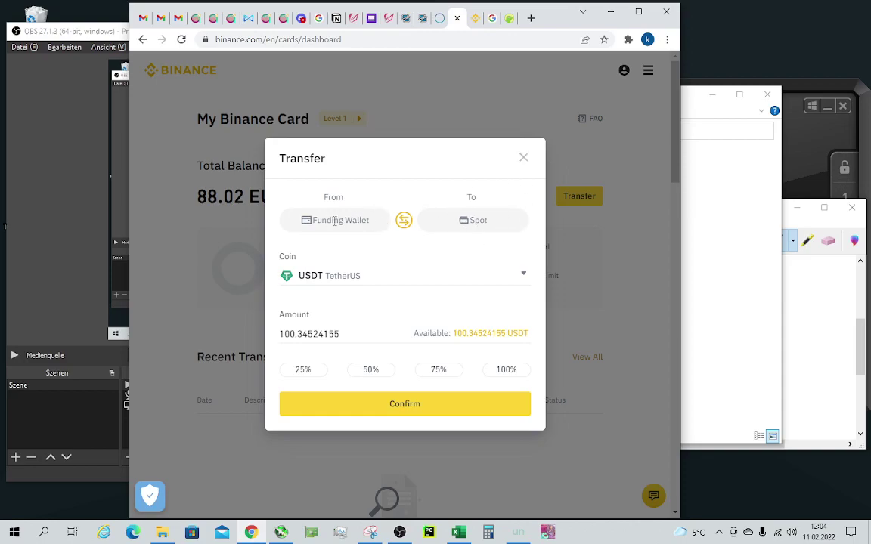
Cancel the transfer and highlight the 88.02 EUR card balance.
click(524, 159)
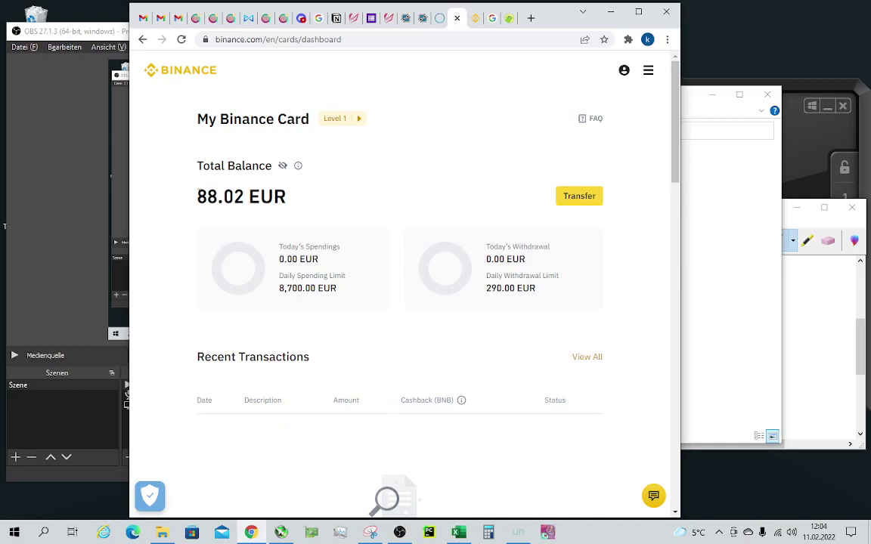
drag(199, 193, 305, 196)
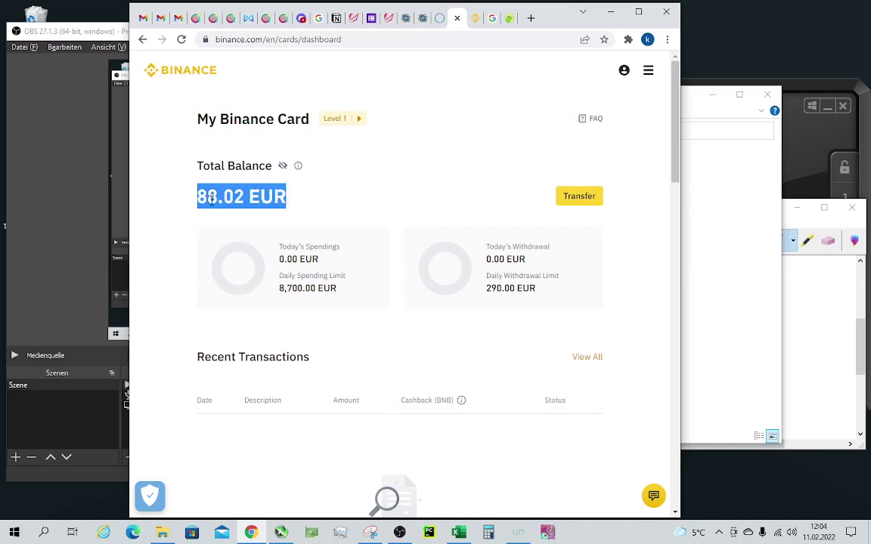
double_click(276, 195)
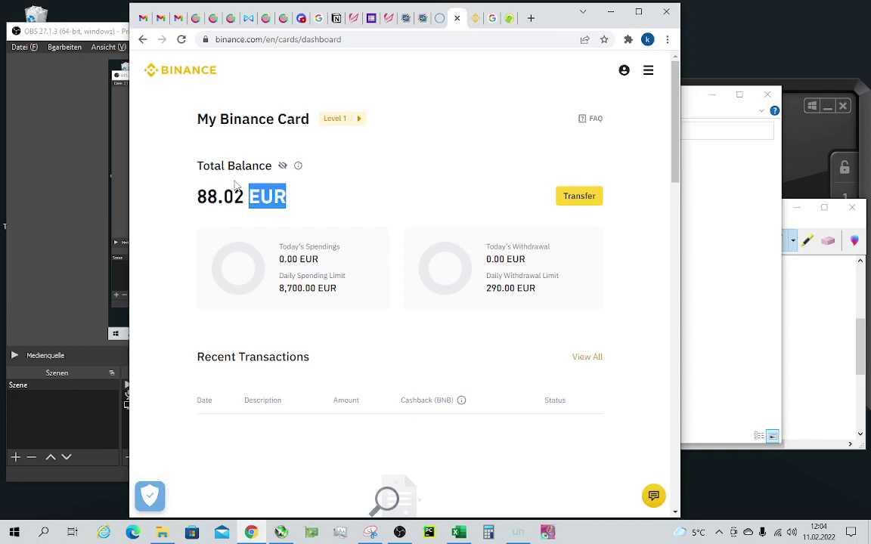
Review the card level table's Level 2 requirements and cashback, then close it.
click(361, 122)
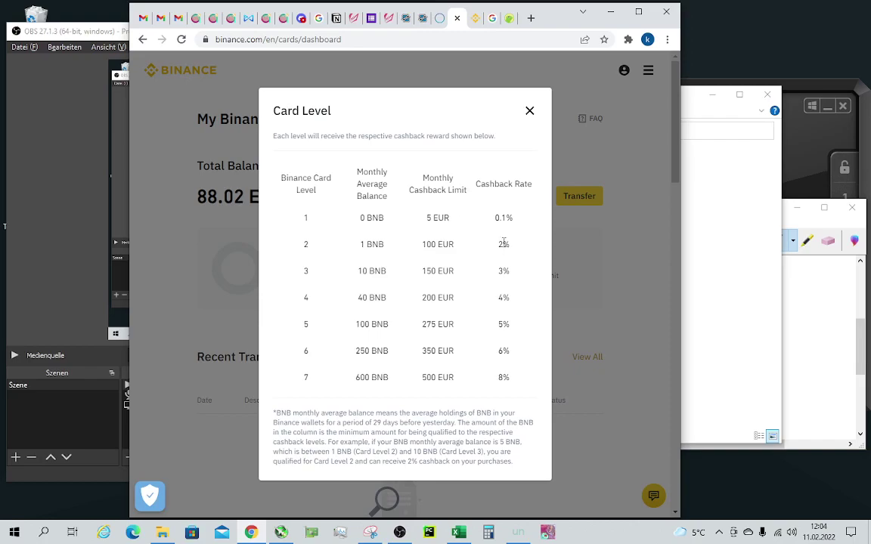
drag(503, 244, 314, 248)
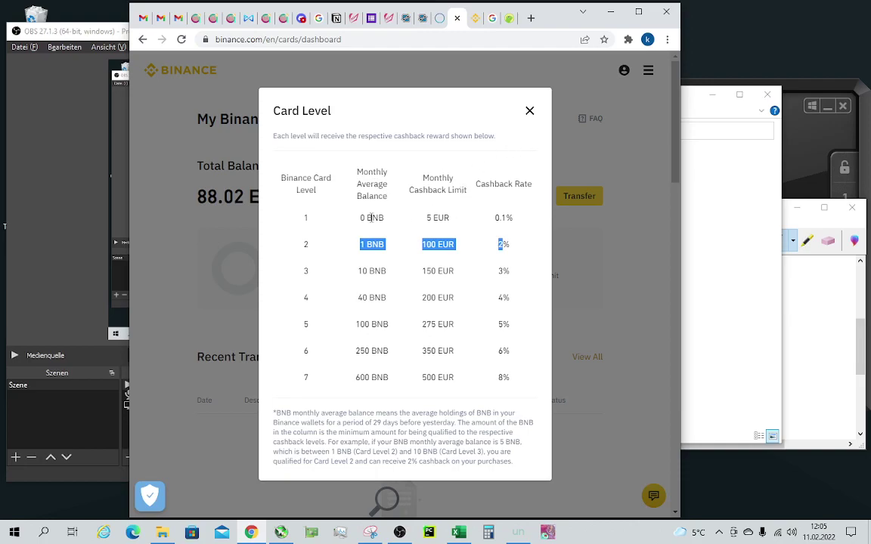
click(529, 110)
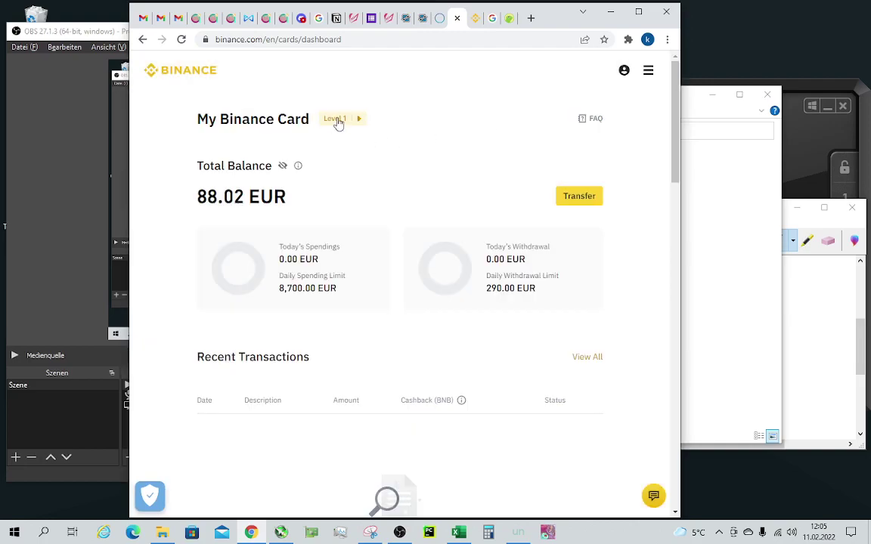